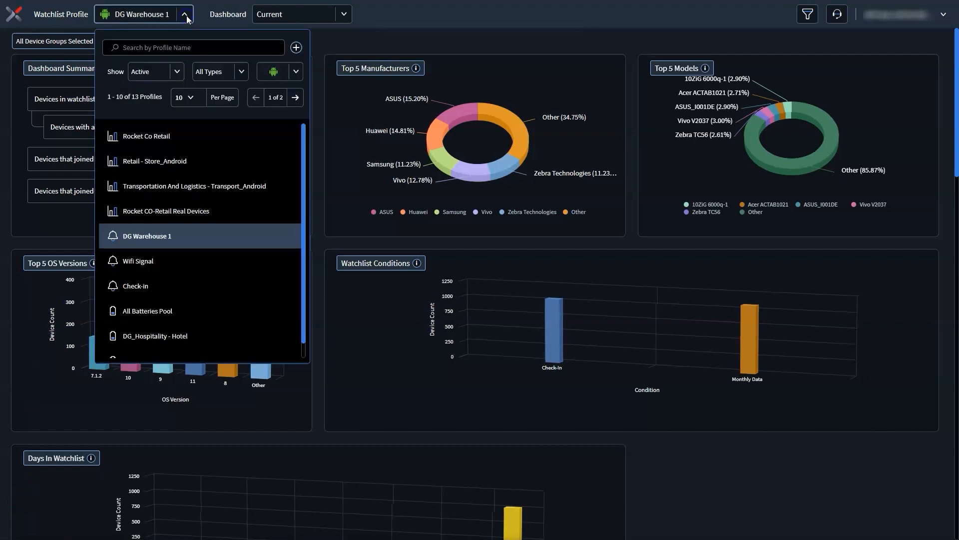
Step: Start a new WatchList profile and name it Watchlist_Critical Properties
left_click(296, 48)
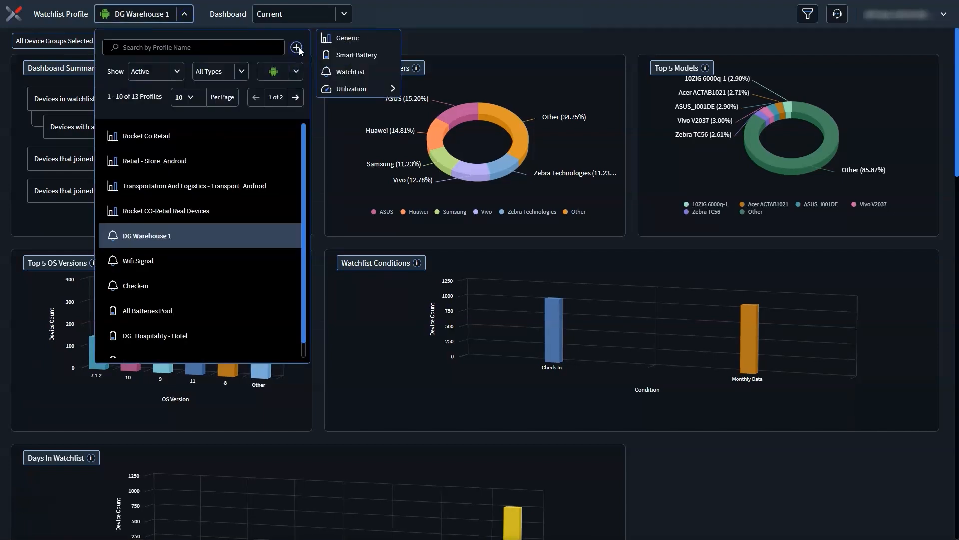
left_click(367, 73)
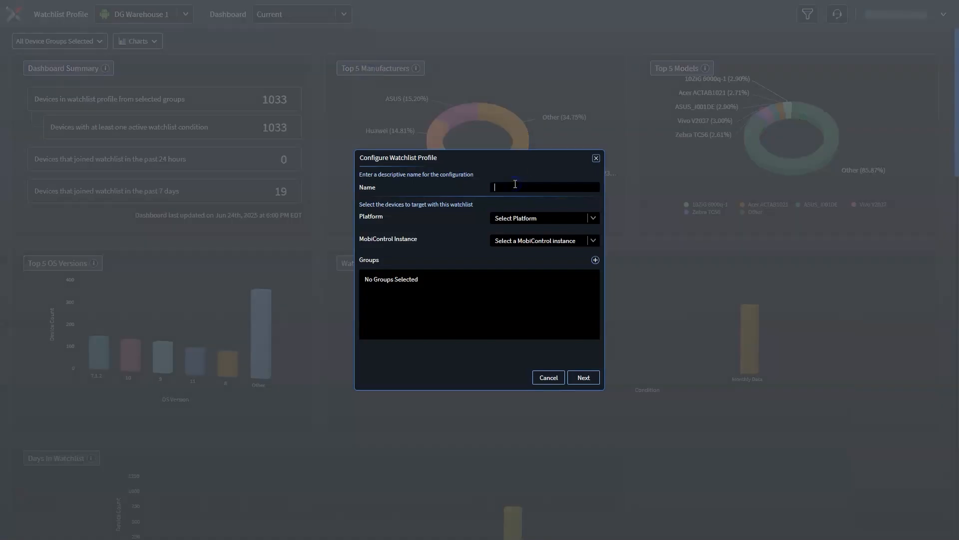
left_click(515, 187)
type("Watchlist_Critical Properties")
Step: Set the profile's platform to Android and its MobiControl instance to Datagen Instance
left_click(594, 219)
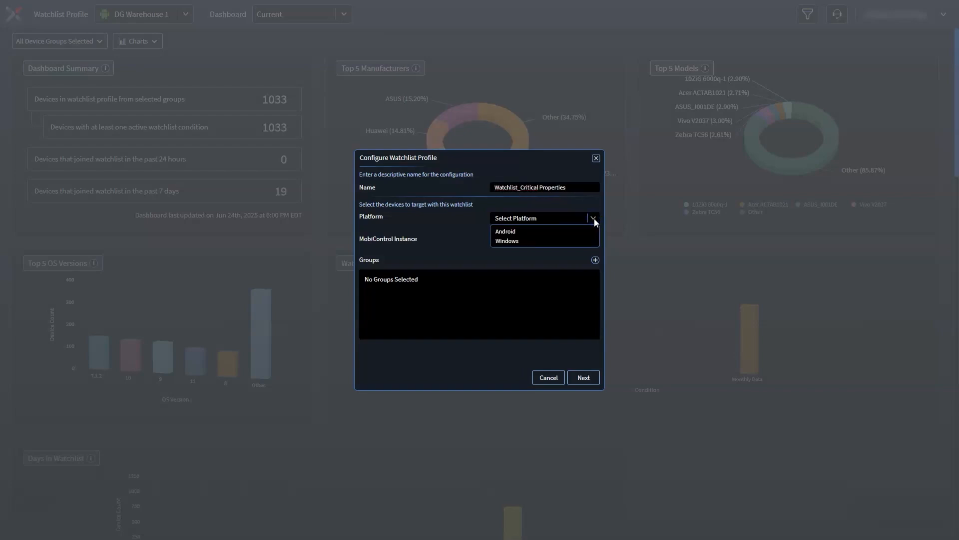
left_click(534, 232)
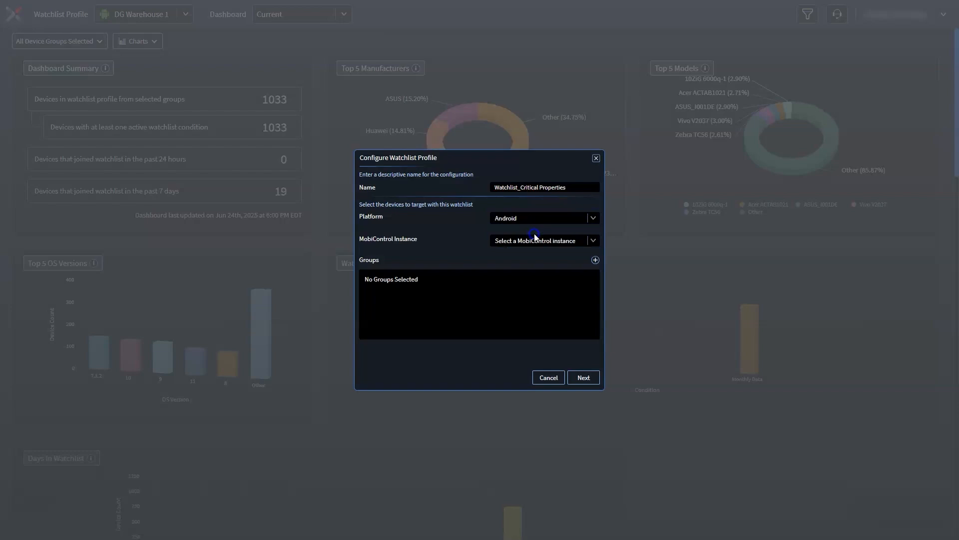
left_click(594, 241)
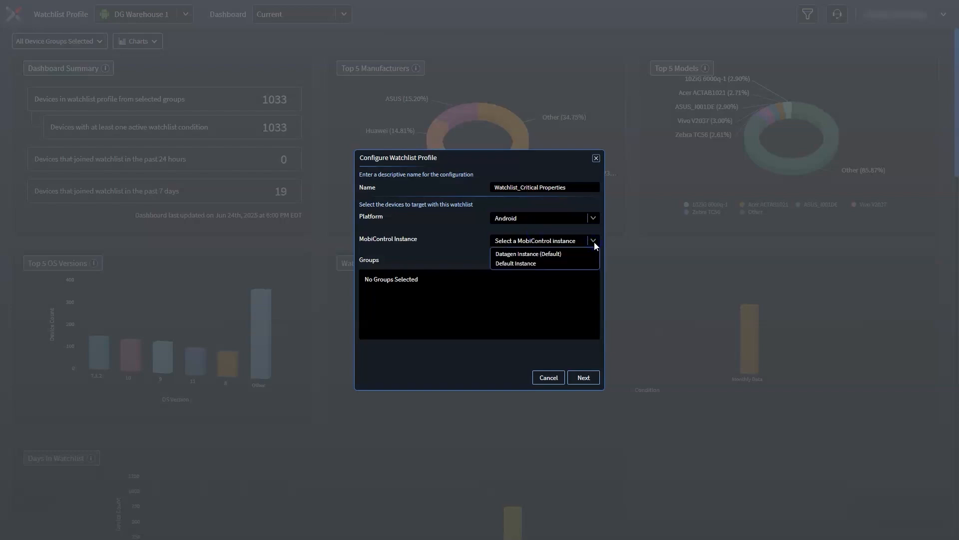
left_click(553, 254)
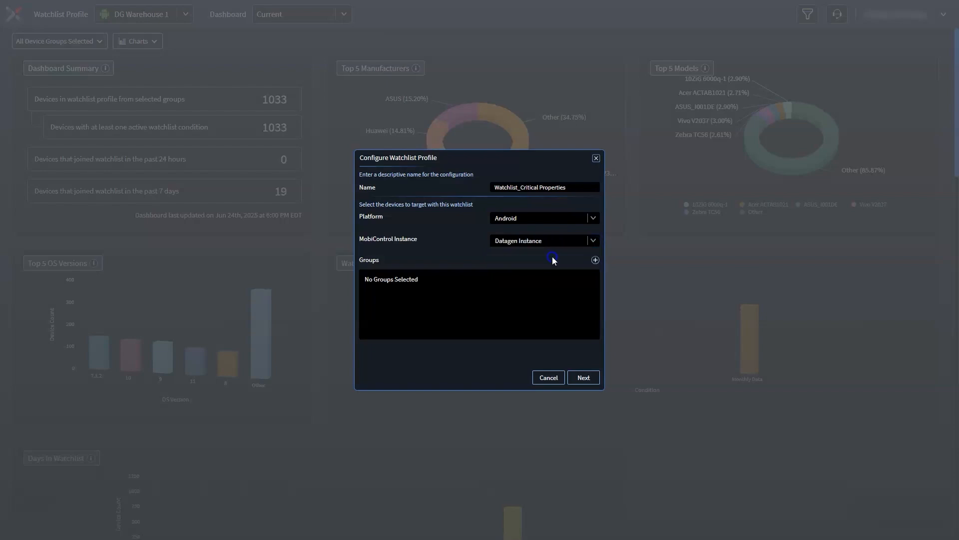
Step: Add the Hospitality, Retail and Transportation And Logistics device groups to the profile and continue to conditions
left_click(595, 261)
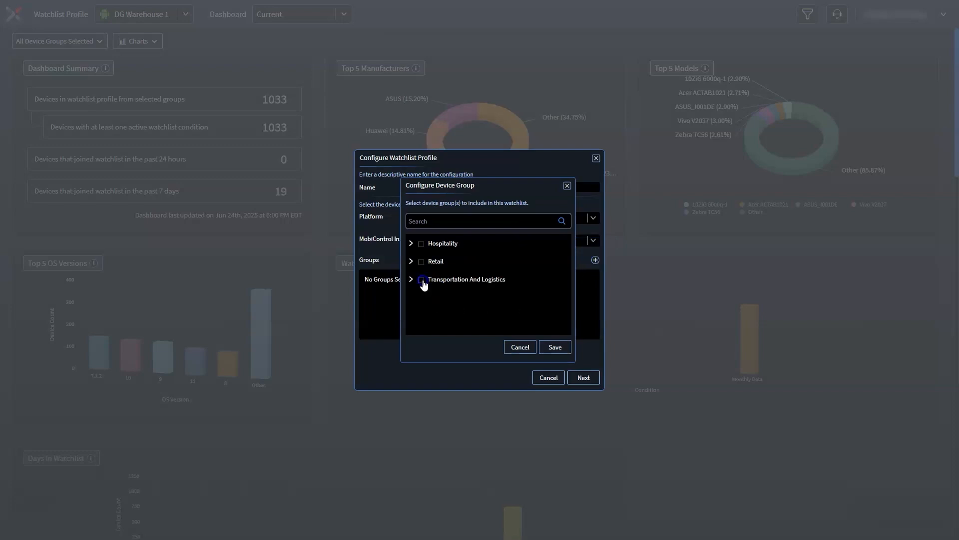
left_click(421, 262)
left_click(421, 280)
left_click(421, 244)
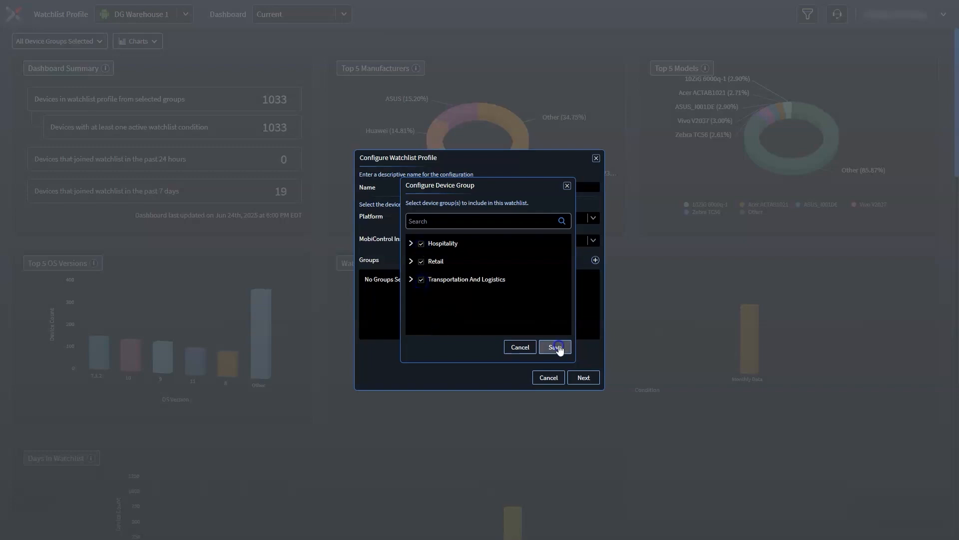
left_click(555, 348)
left_click(583, 377)
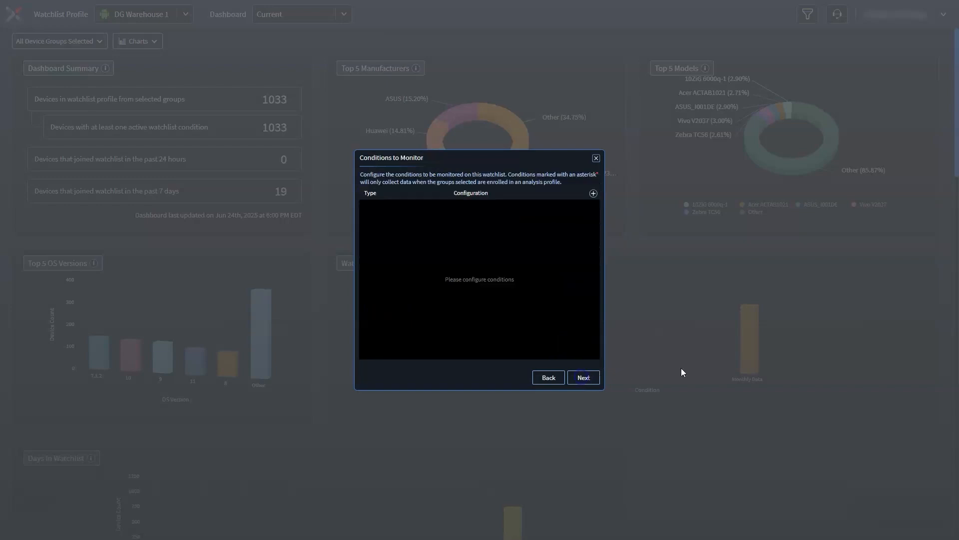
left_click(593, 193)
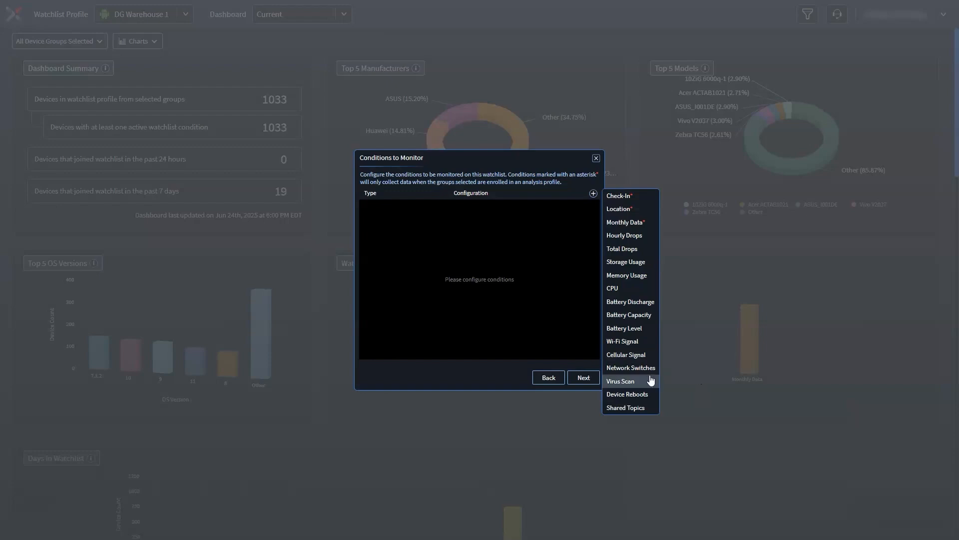
left_click(633, 408)
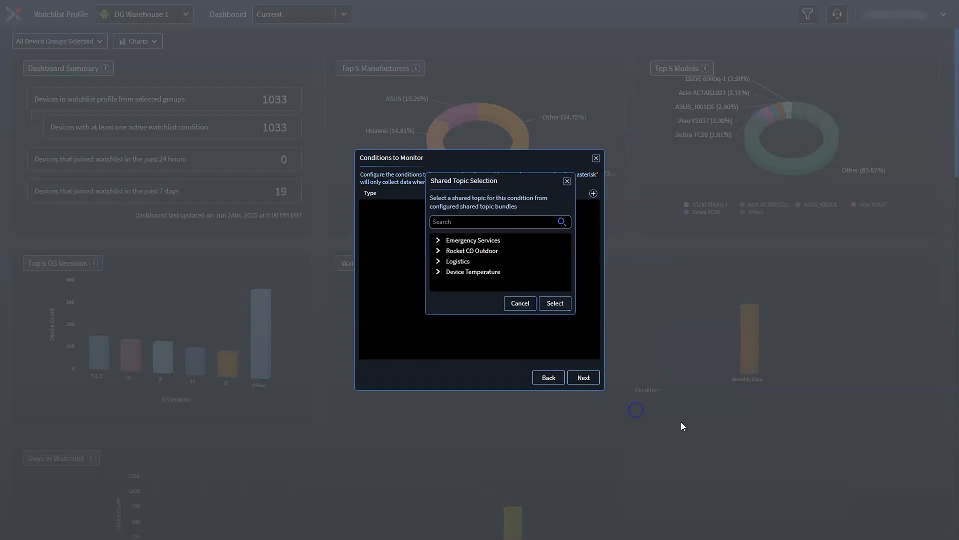
left_click(438, 261)
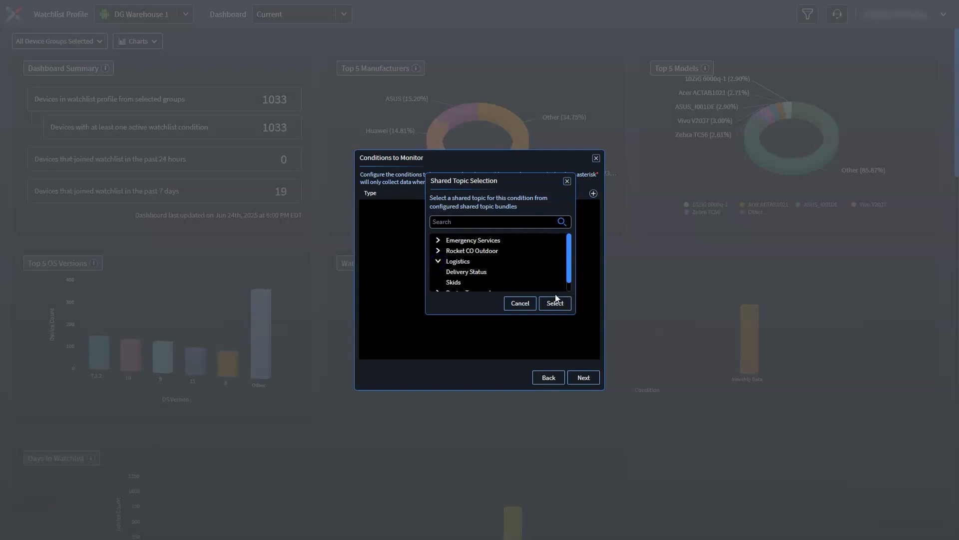
left_click(518, 303)
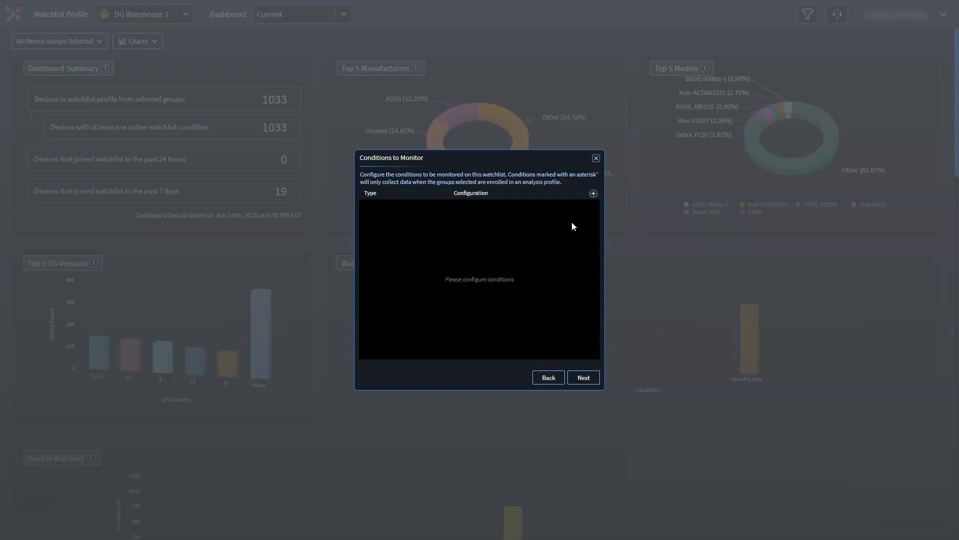
Step: Add a Check-In condition with the last check-in threshold set to 2 days
left_click(593, 194)
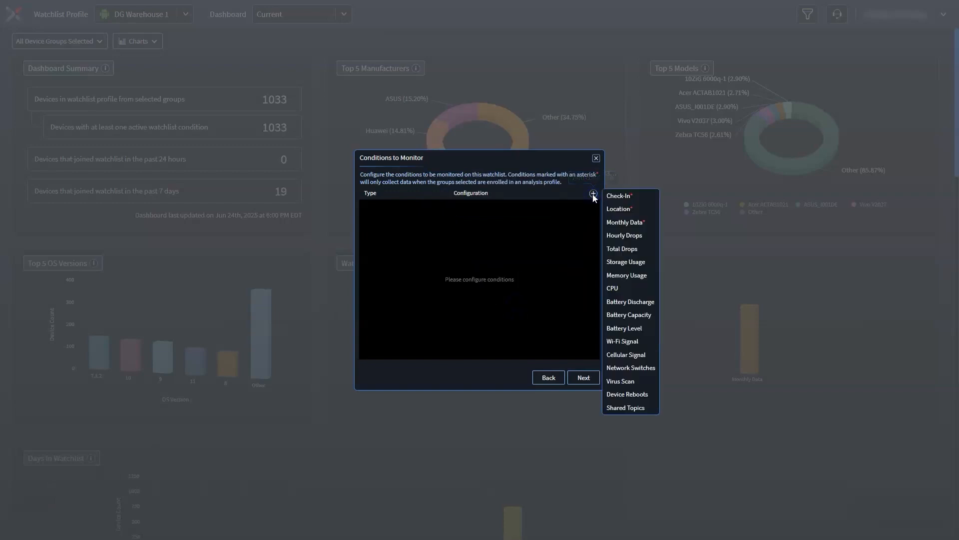
left_click(646, 200)
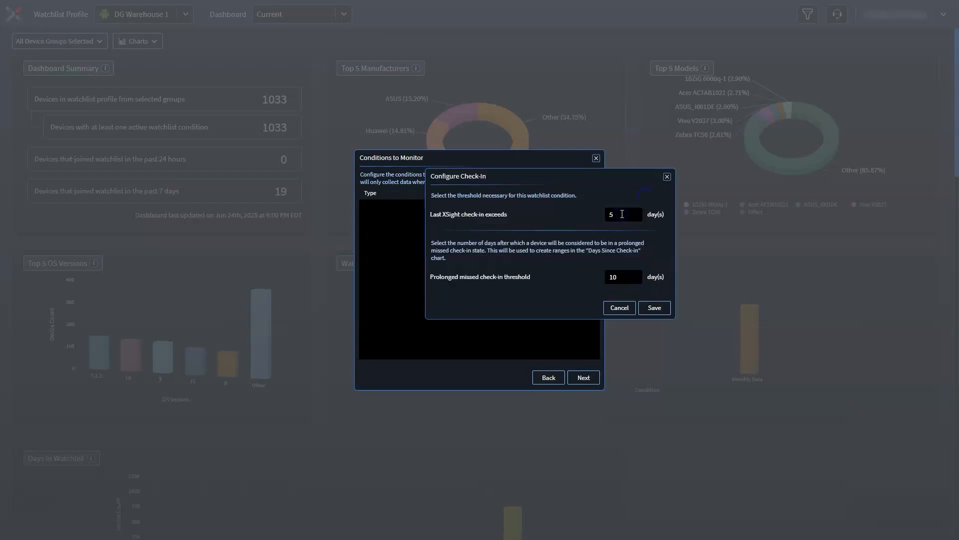
type("2")
type("7")
left_click(663, 306)
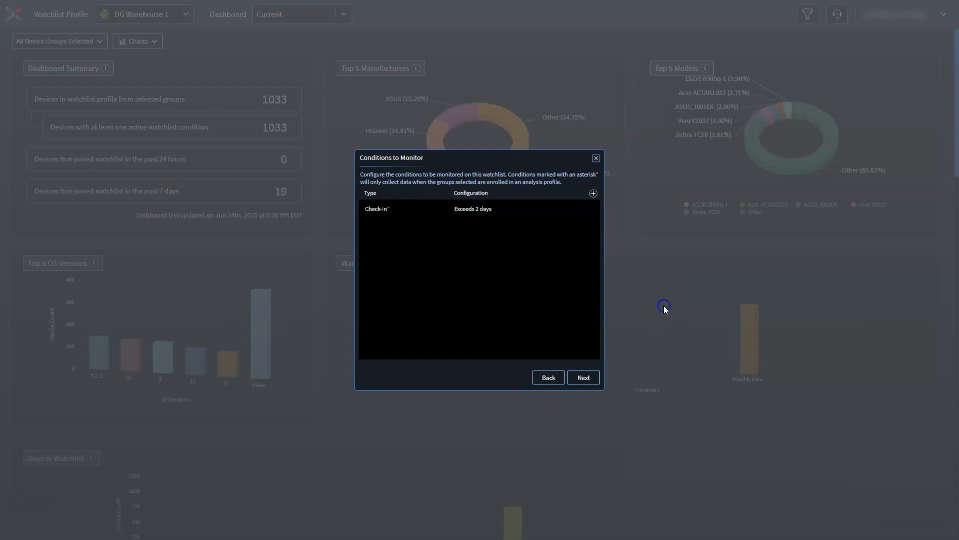
Step: Add a Wi-Fi Signal condition with its default thresholds
left_click(594, 194)
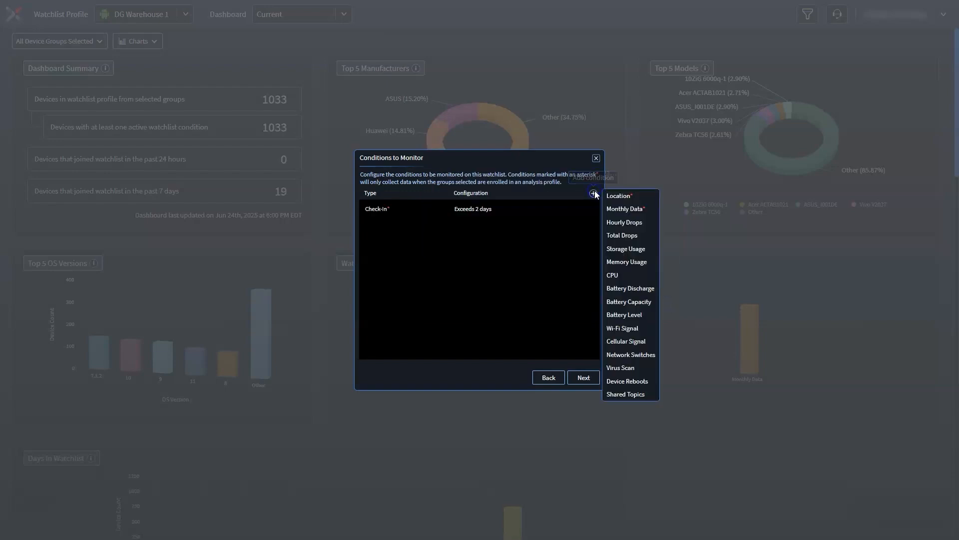
left_click(622, 327)
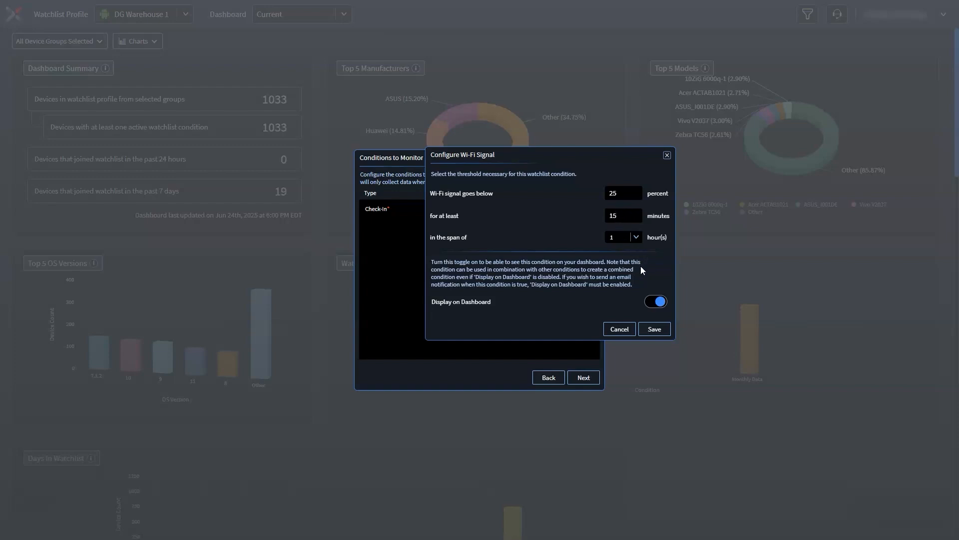
left_click(662, 331)
Step: Add a Battery Discharge condition exceeding 30 percent per hour and continue to combined conditions
left_click(593, 194)
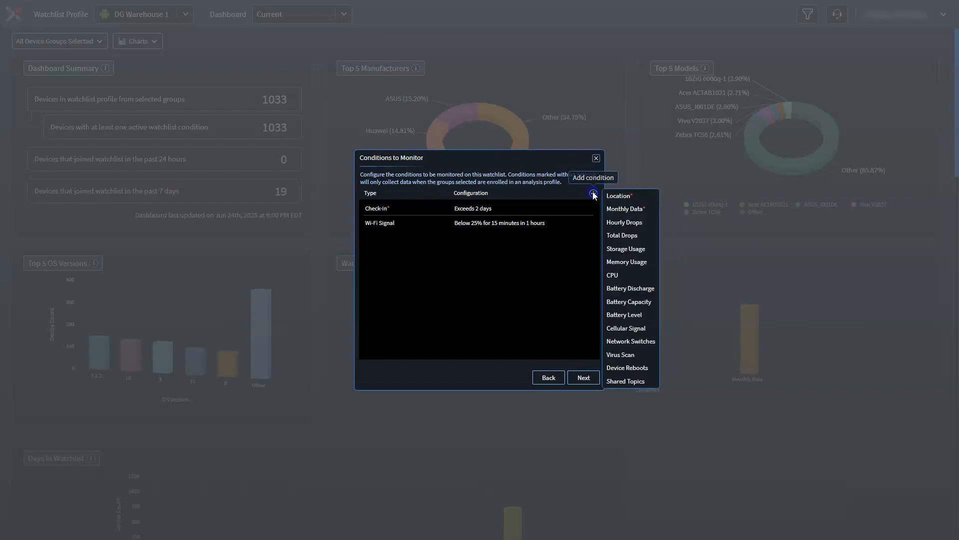
left_click(631, 289)
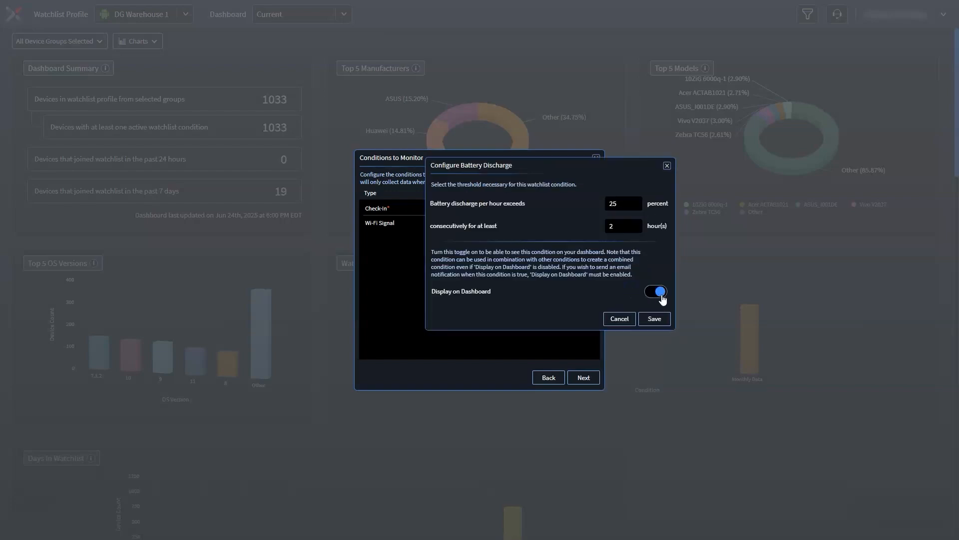
left_click(624, 204)
key("BackSpace")
key("BackSpace")
type("30")
left_click(624, 226)
left_click(654, 318)
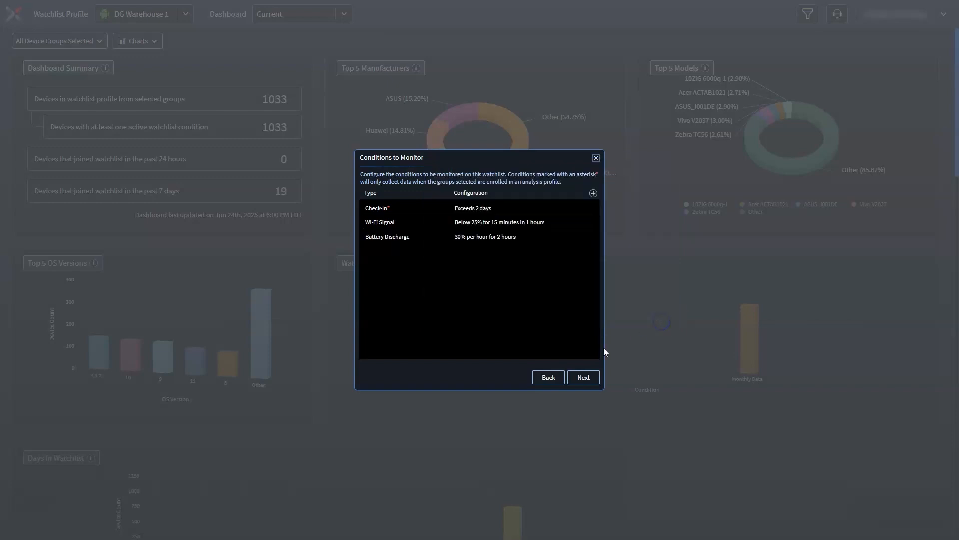
left_click(584, 377)
Step: Create a combined condition named Signal and Battery from Wi-Fi Signal and Battery Discharge
left_click(594, 200)
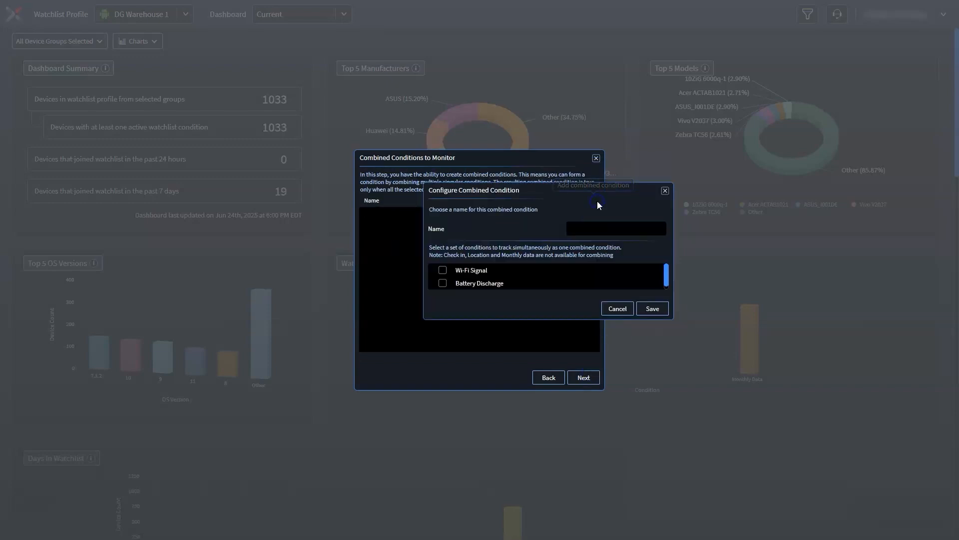
left_click(443, 270)
left_click(443, 283)
type("Signal and Battery")
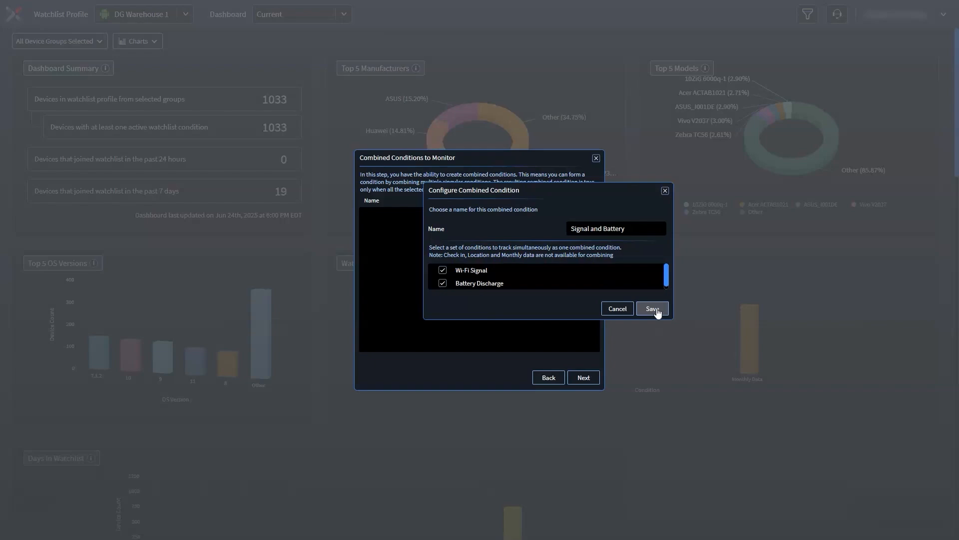
left_click(657, 309)
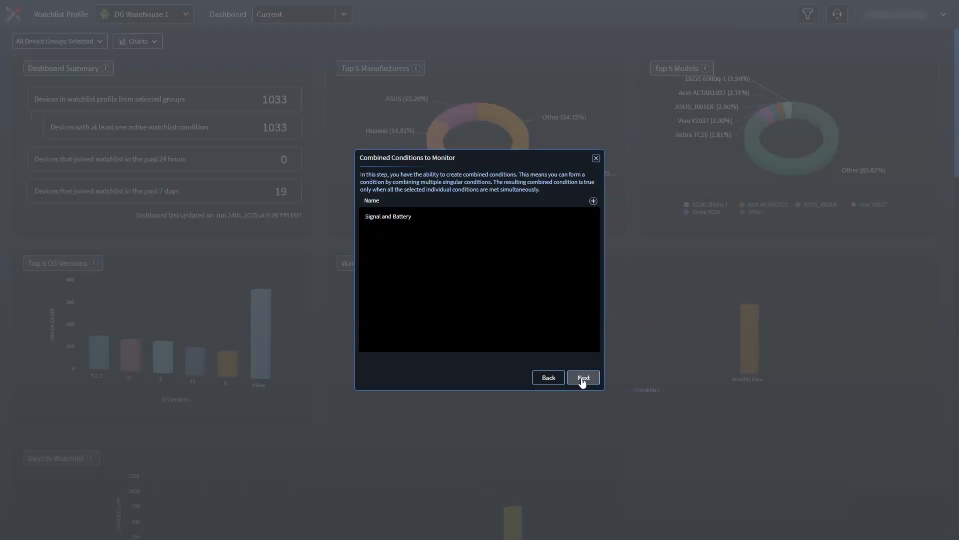
Step: Continue to email notifications, enable them, and select the Signal and Battery condition for notification
left_click(581, 379)
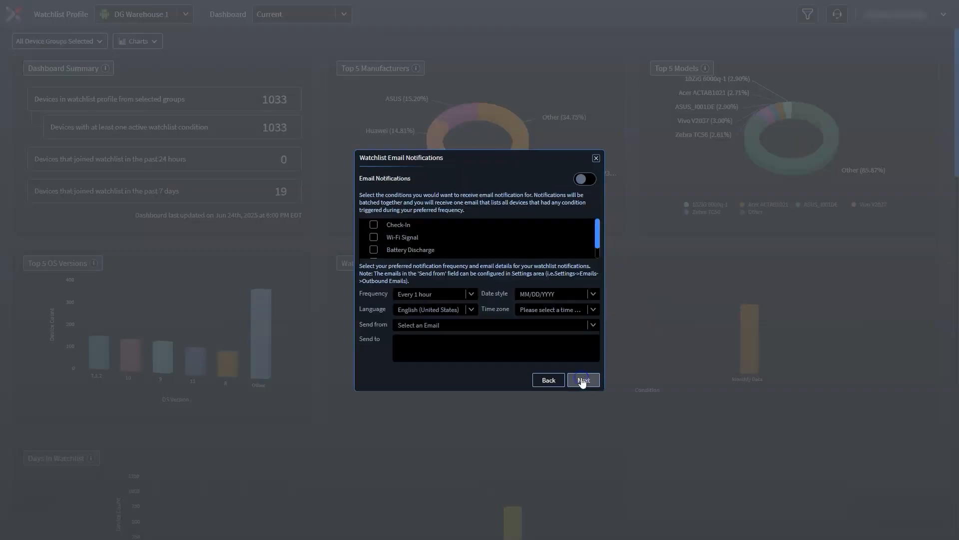
left_click(579, 181)
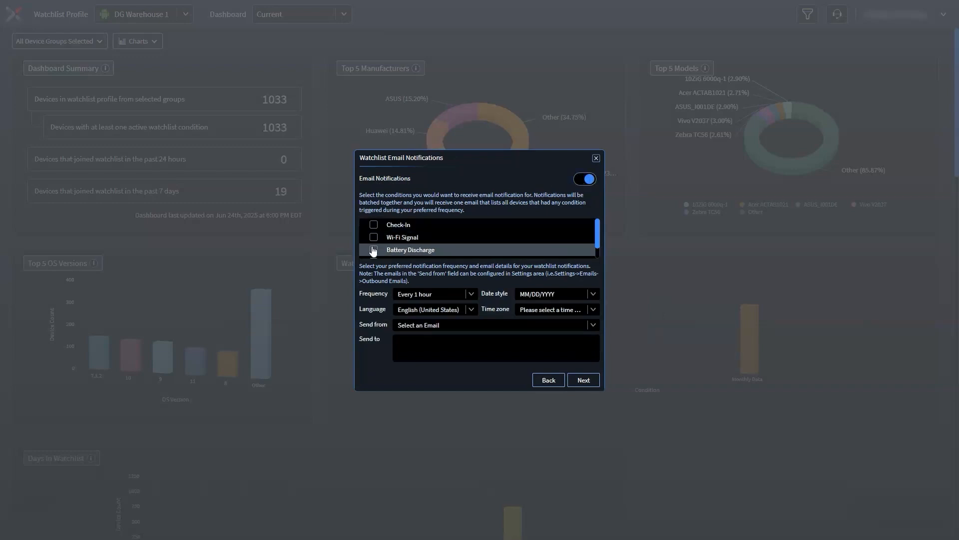
scroll(378, 250, "down", 1)
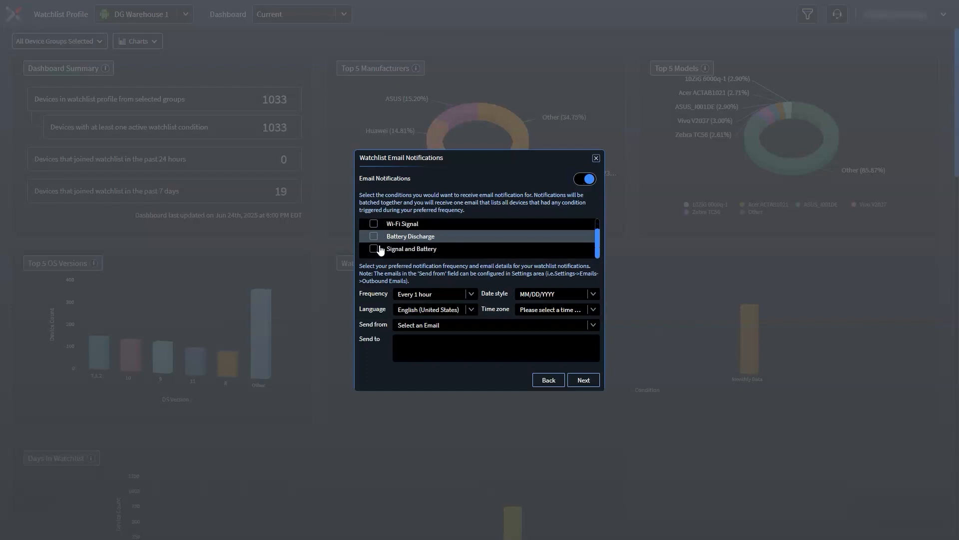
left_click(378, 248)
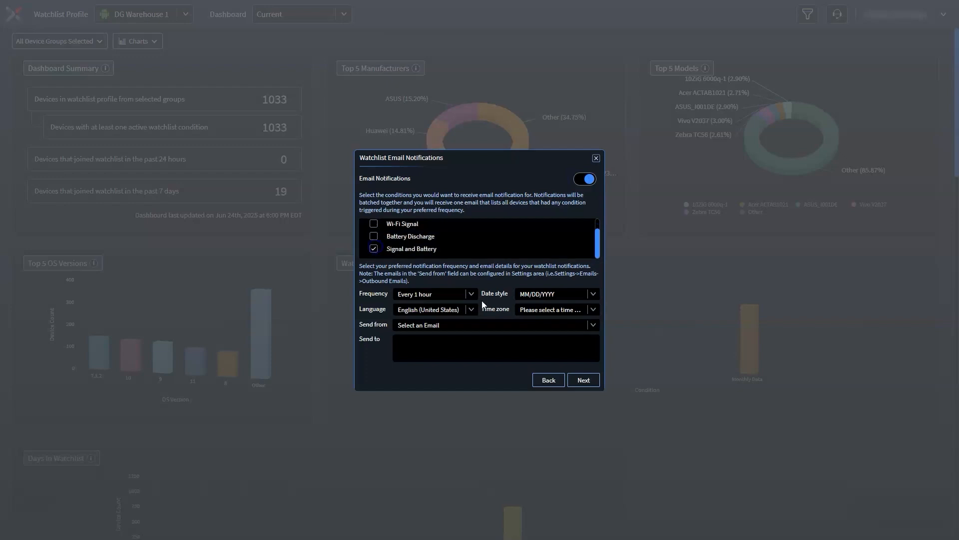
Step: Set the notification date style to DD/MM/YYYY and the time zone to UTC-11:00 Coordinated Universal Time-11
left_click(594, 293)
left_click(551, 317)
left_click(594, 310)
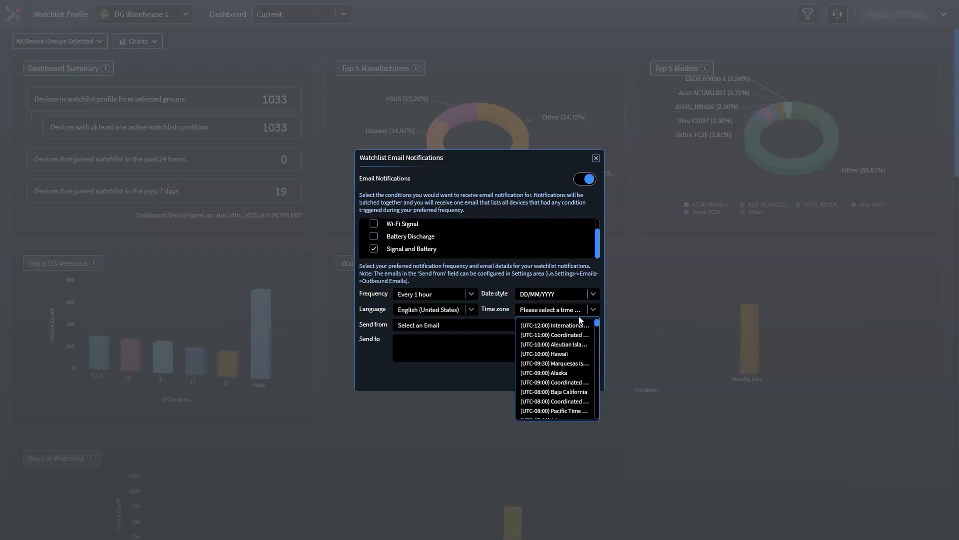
left_click(560, 337)
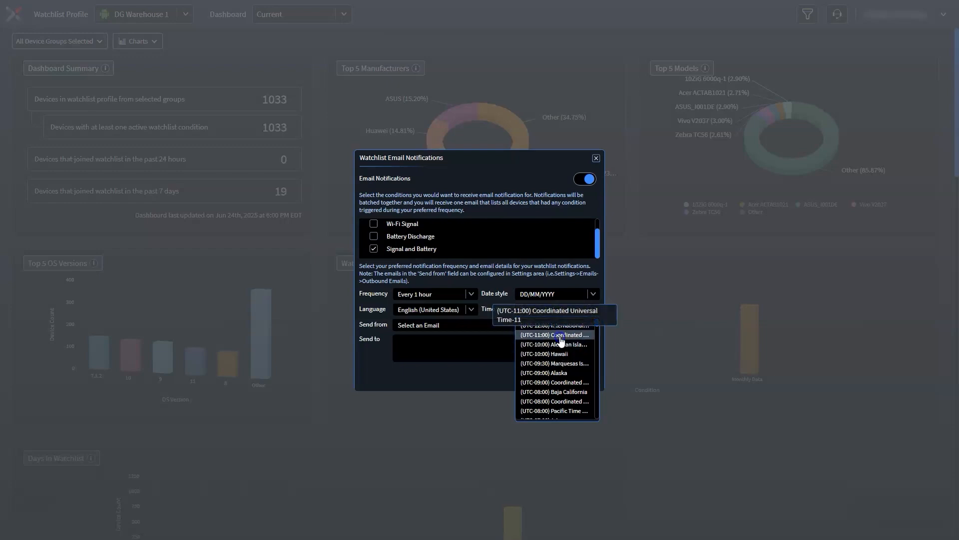
Step: Choose the sender e-mail address, add the recipient's e-mail address, and continue to permissions
left_click(447, 326)
left_click(444, 353)
left_click(480, 346)
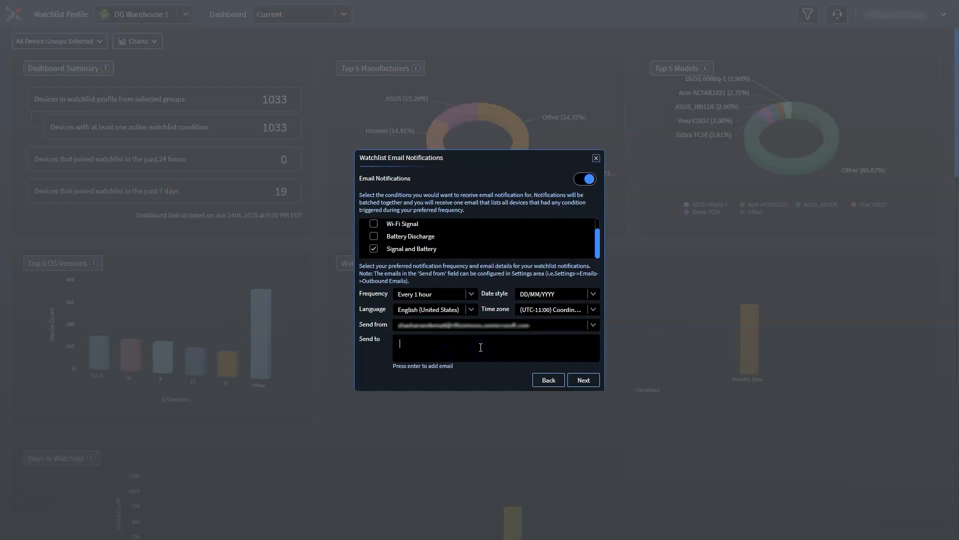
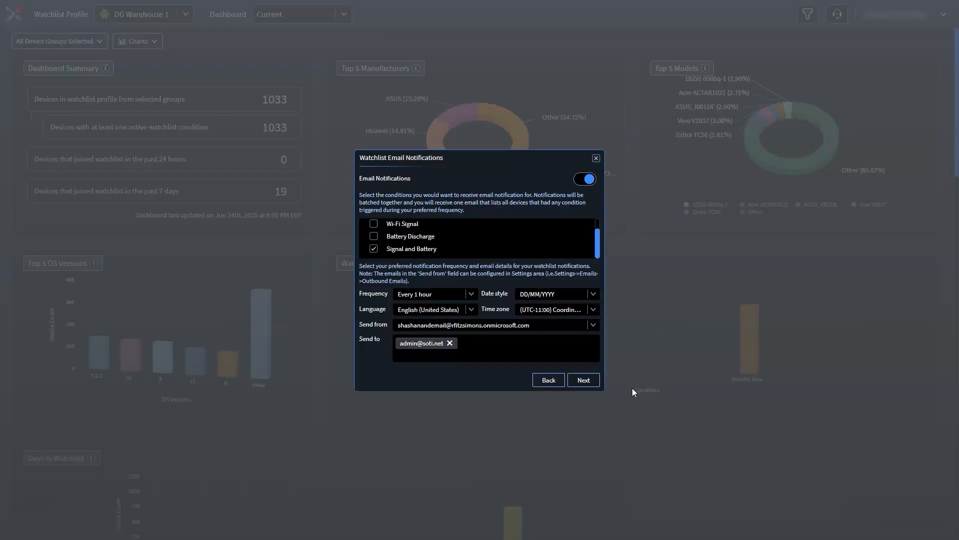
left_click(583, 379)
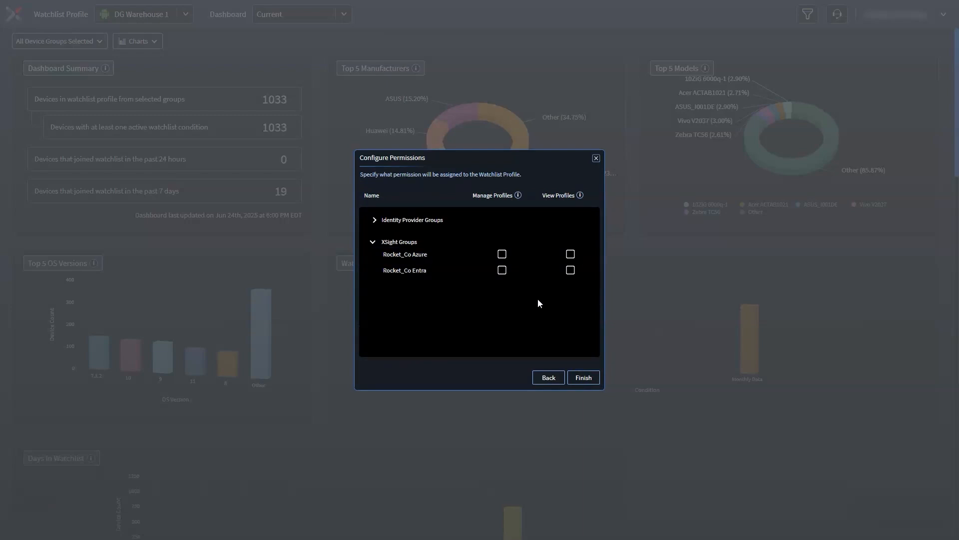
Step: Grant Manage Profiles permission to the Rocket_Co Azure and Rocket_Co Entra groups and finish the profile
left_click(503, 255)
left_click(502, 270)
left_click(586, 377)
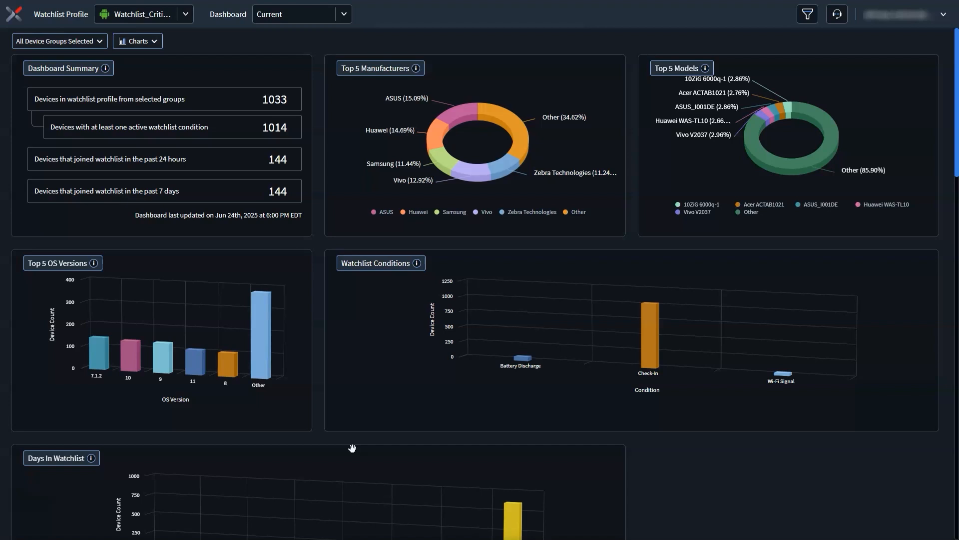
left_click(382, 42)
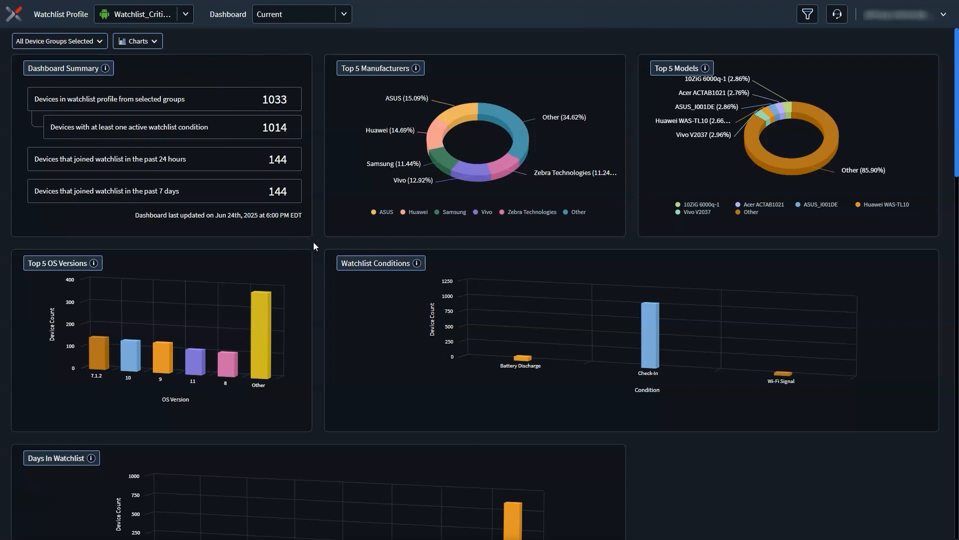
Step: Switch the dashboard from Current to Departed devices and back to Current
mouse_move(445, 165)
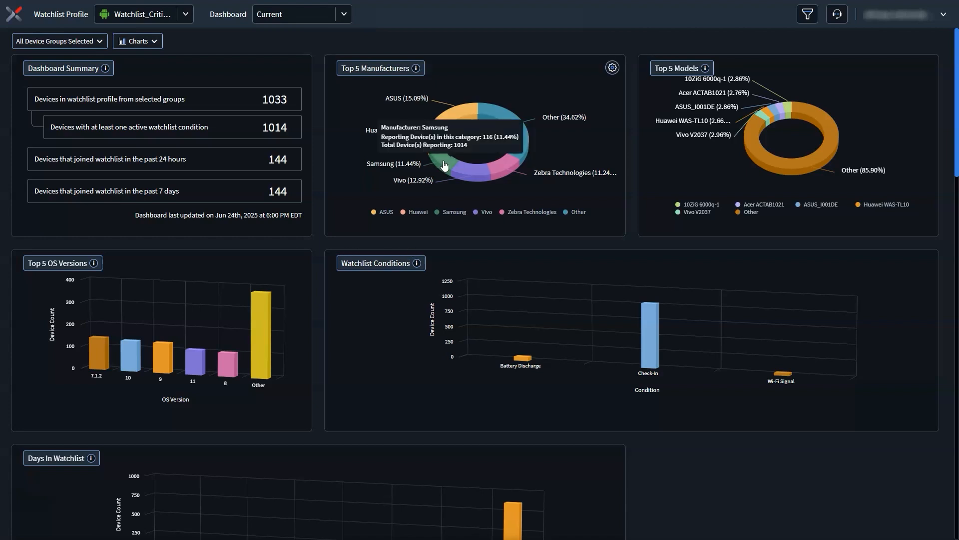
mouse_move(751, 143)
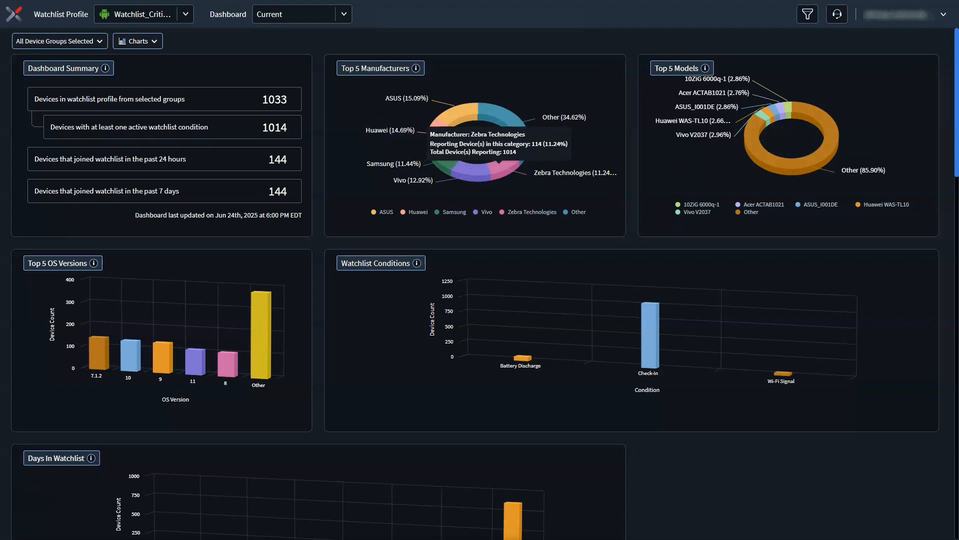
left_click(344, 14)
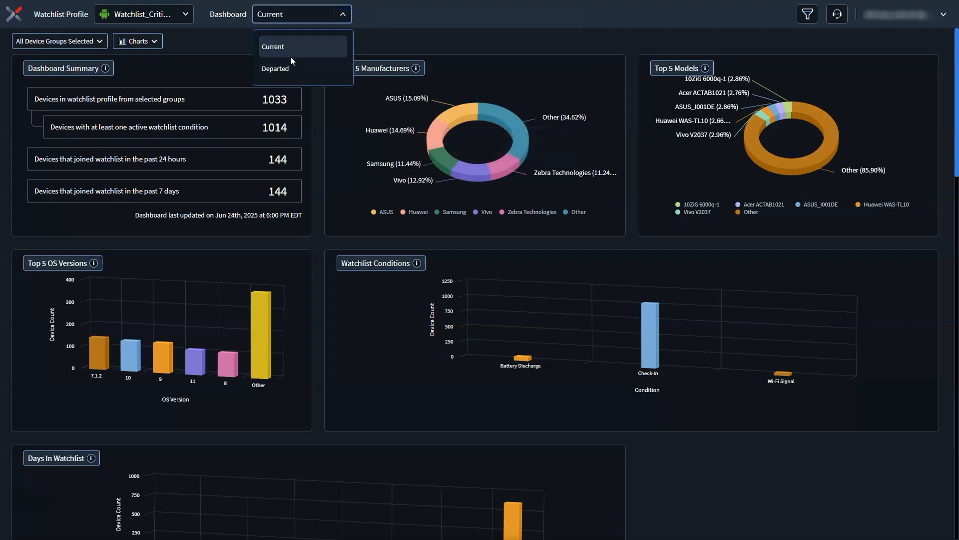
left_click(292, 70)
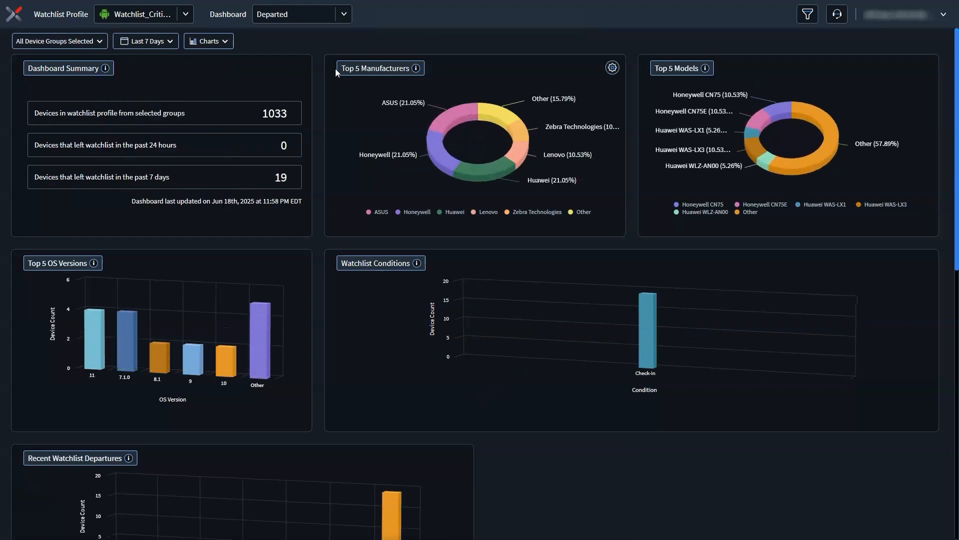
left_click(347, 19)
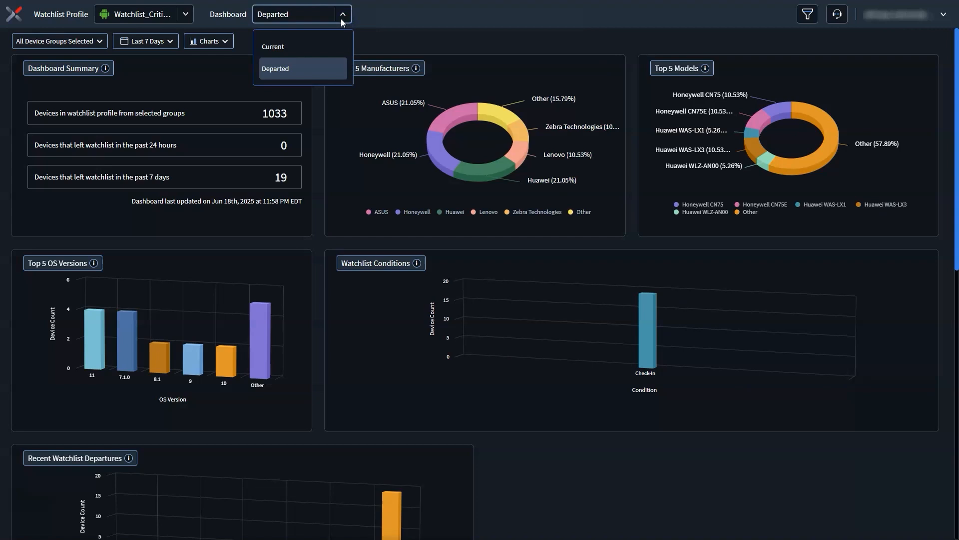
left_click(305, 48)
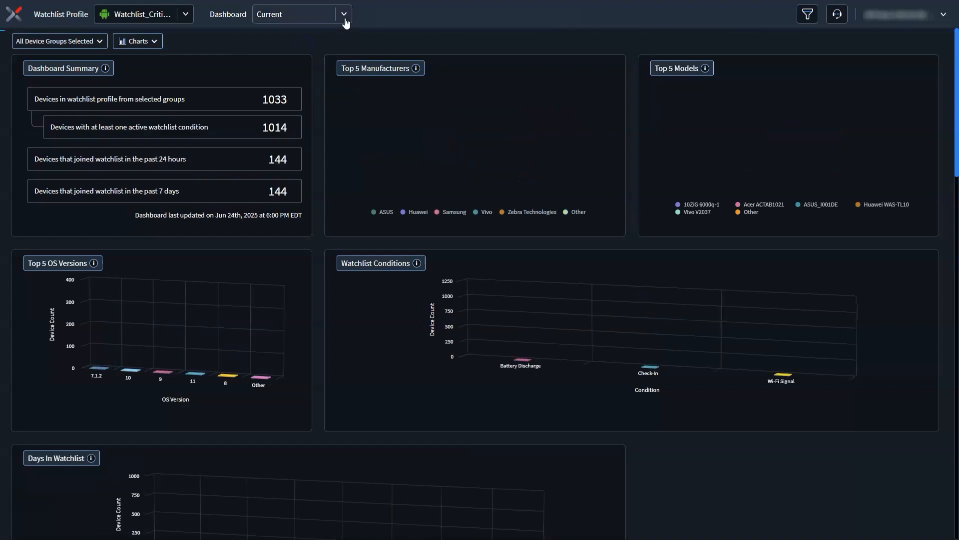
Step: Examine the Current dashboard's manufacturer, watchlist condition and days-in-watchlist charts
left_click(344, 14)
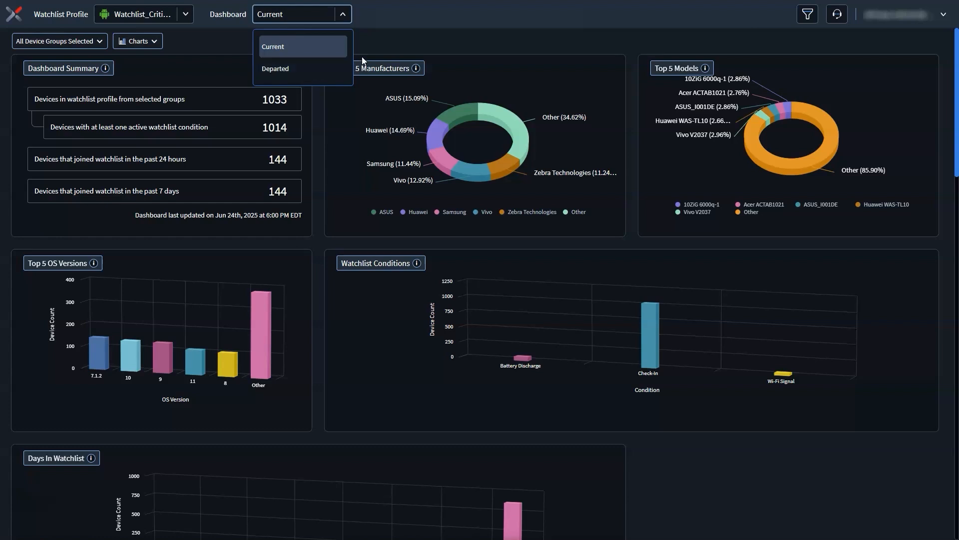
left_click(375, 46)
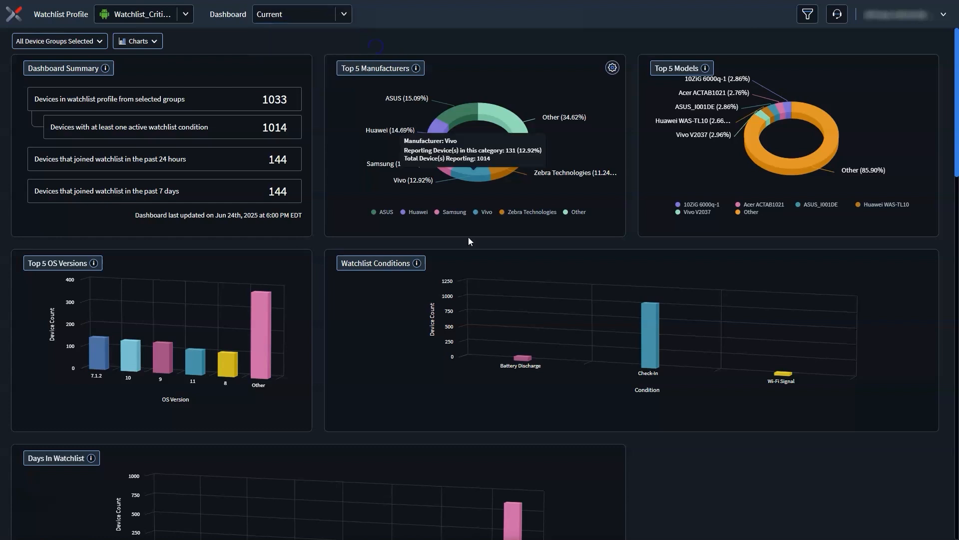
mouse_move(518, 366)
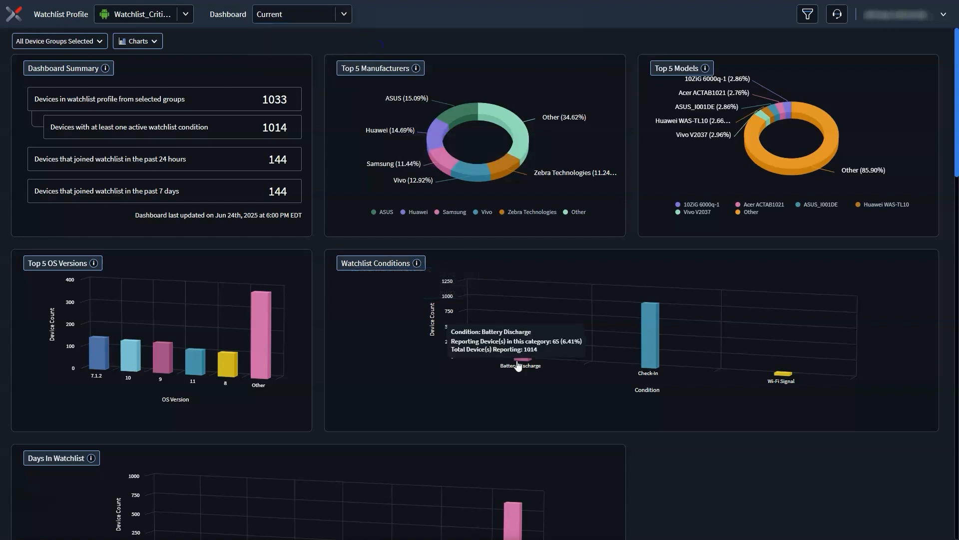
mouse_move(650, 360)
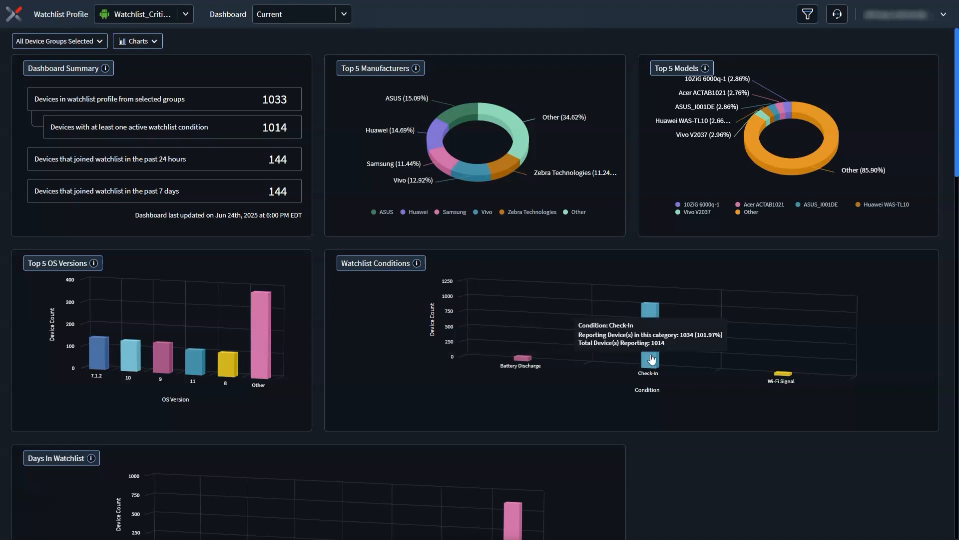
scroll(651, 359, "down", 4)
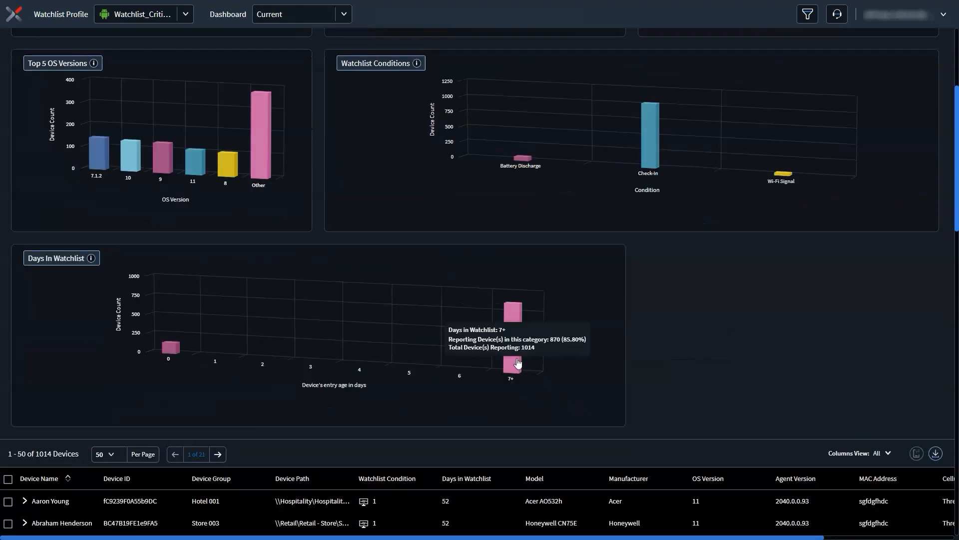
mouse_move(169, 353)
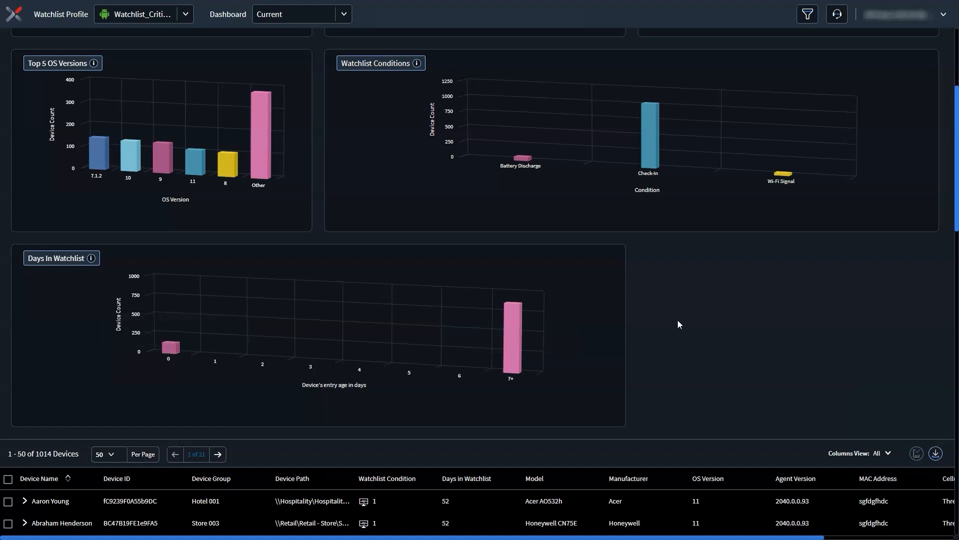
scroll(680, 324, "up", 2)
scroll(678, 323, "up", 2)
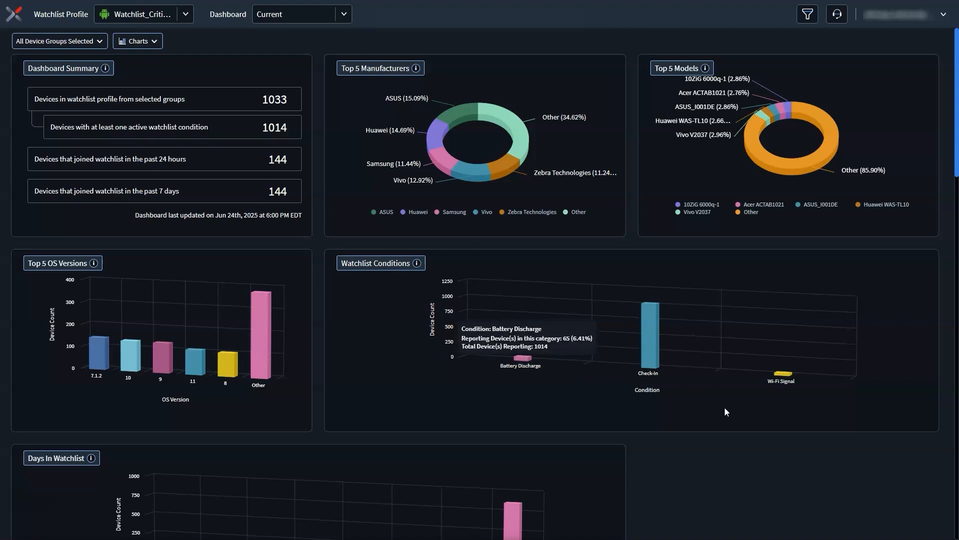
Step: Filter the dashboard charts by the Check-In watchlist condition and review the filtered device list
mouse_move(786, 379)
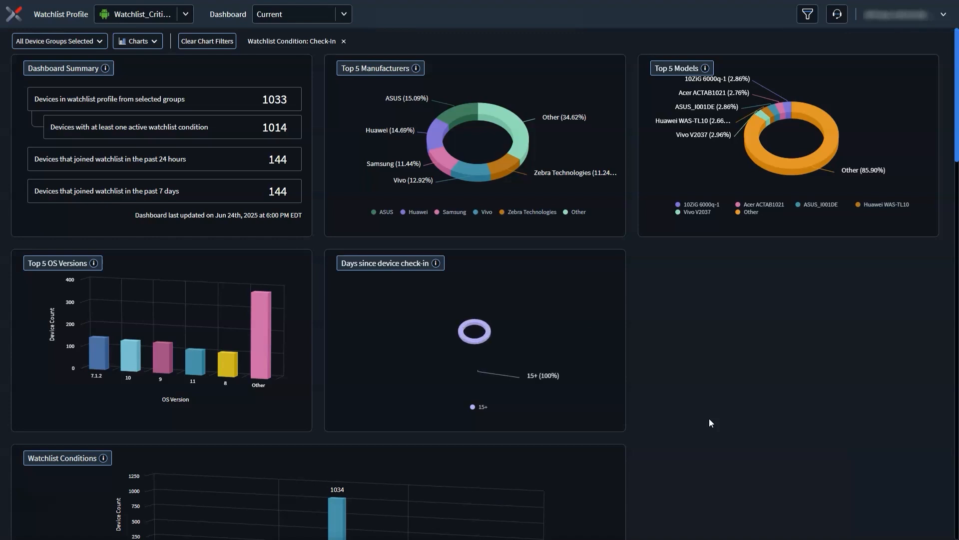
mouse_move(444, 351)
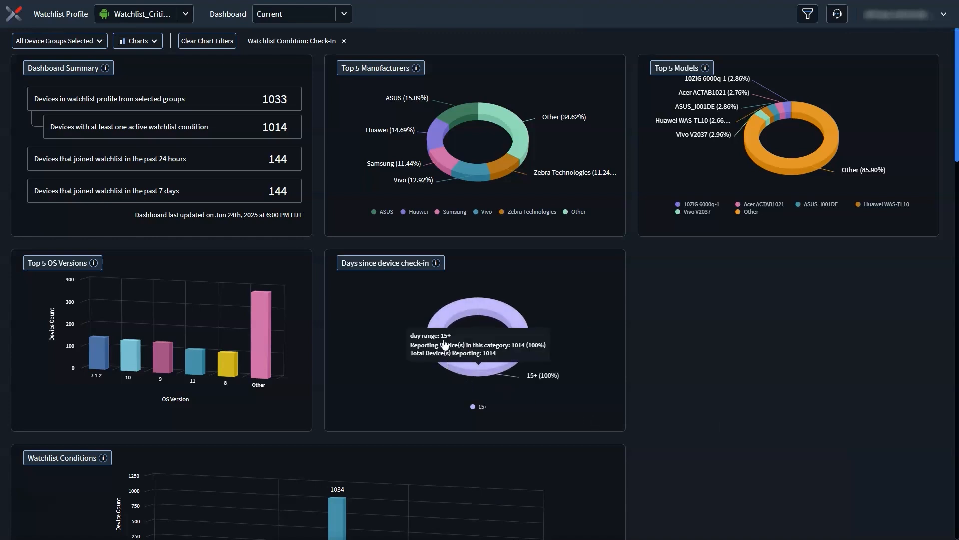
scroll(525, 345, "down", 6)
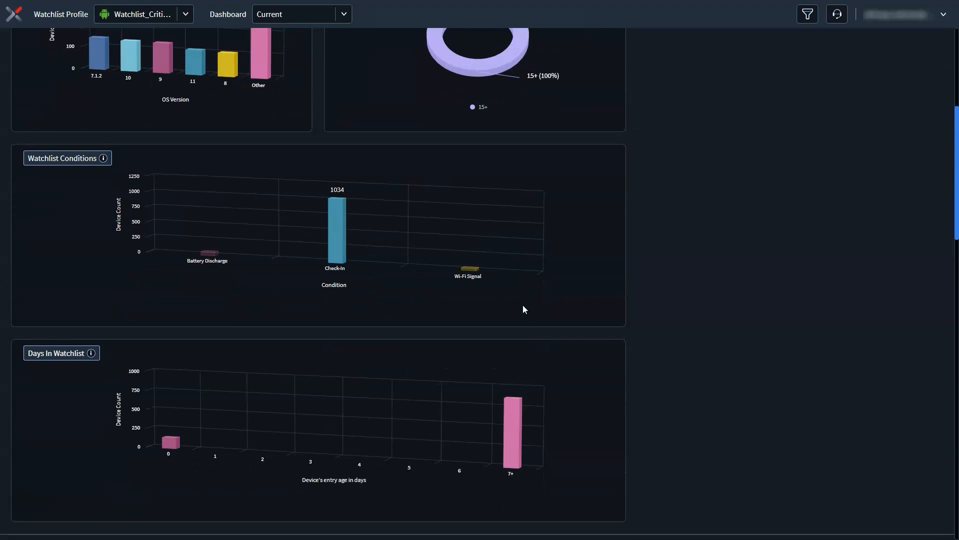
scroll(522, 303, "down", 1)
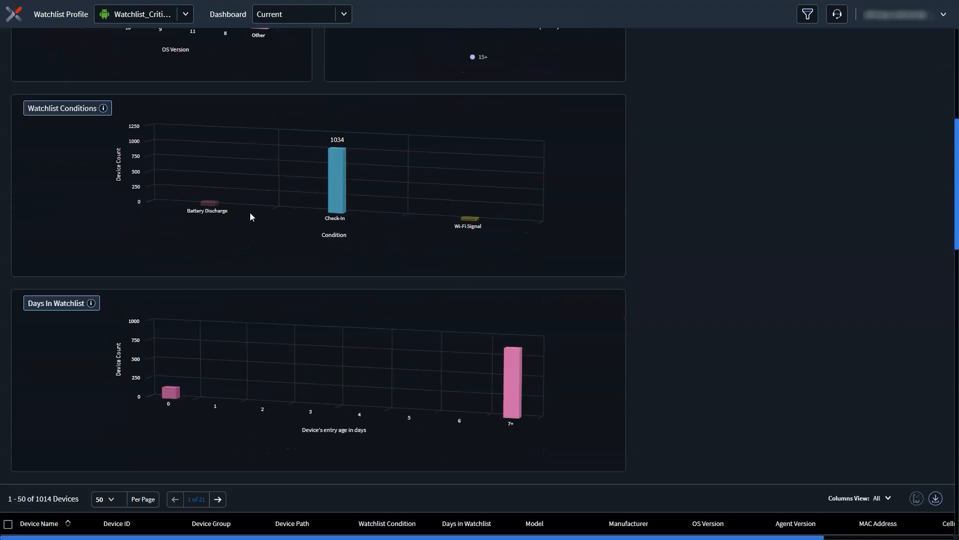
mouse_move(472, 221)
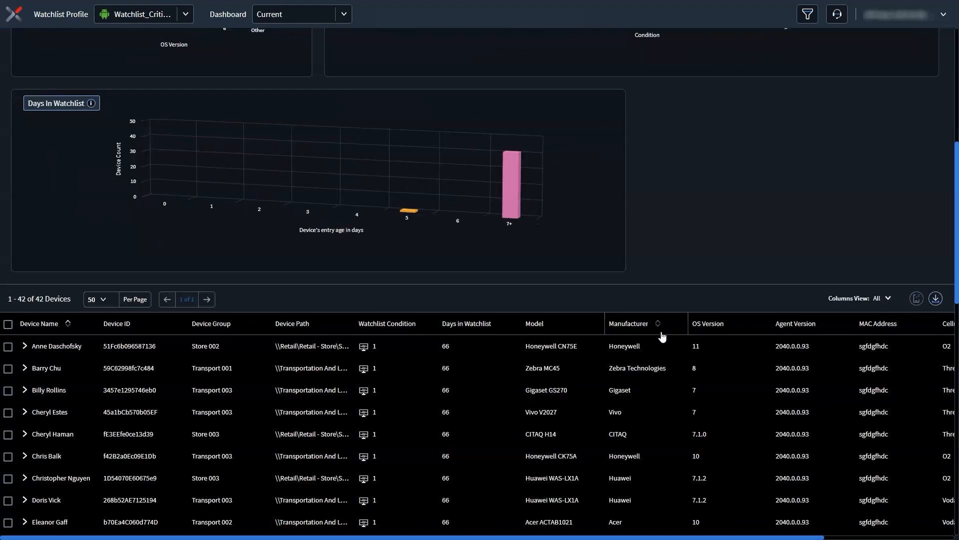
scroll(662, 337, "down", 2)
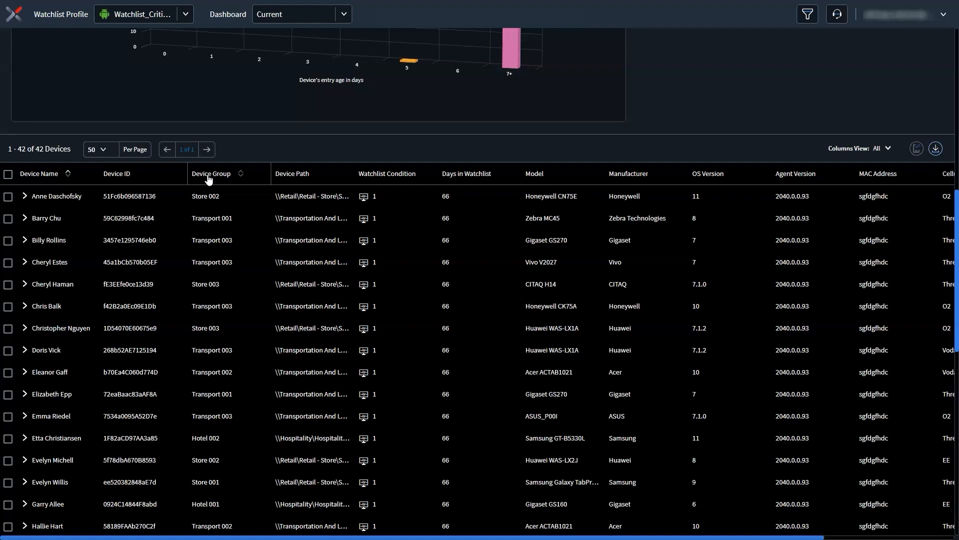
Step: Expand the first device's row to view its watchlist conditions, collapse it, and select that device
left_click(24, 196)
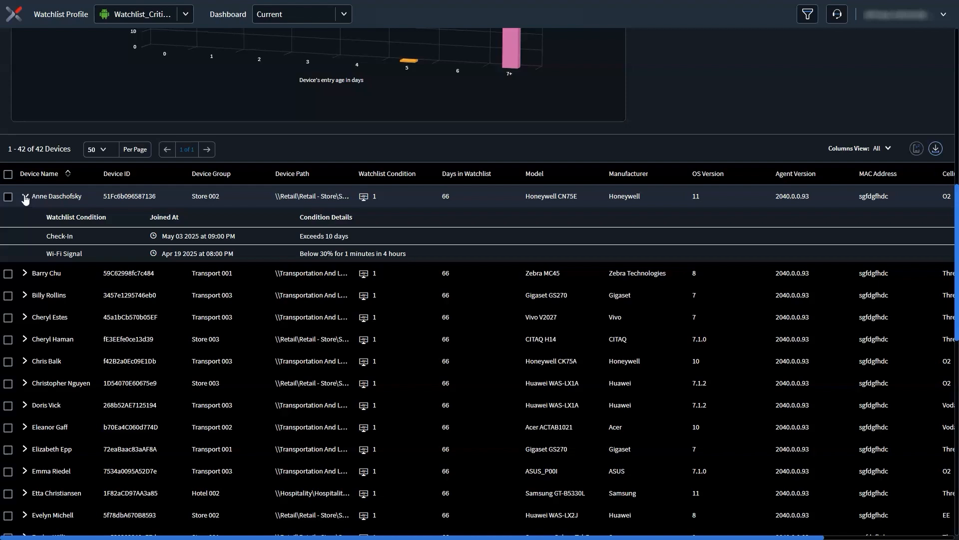
left_click(25, 196)
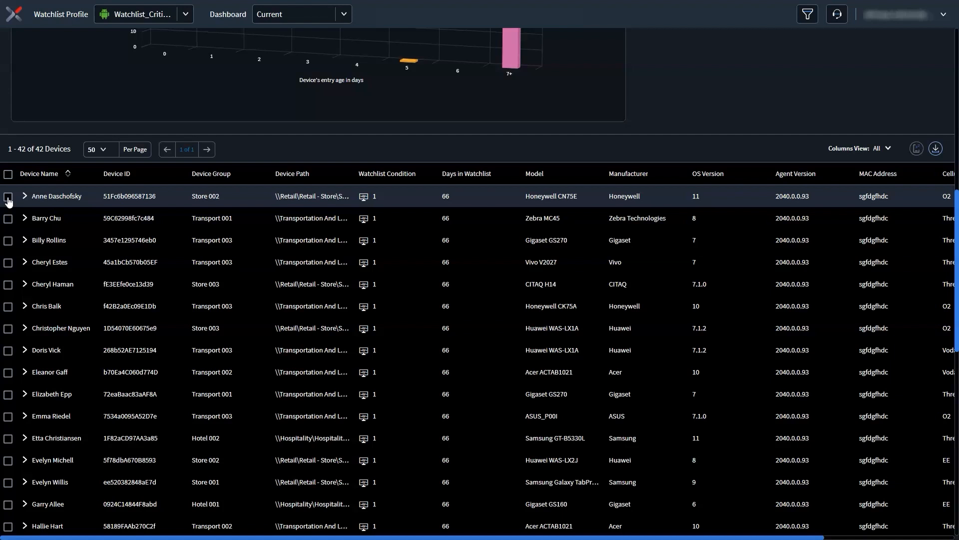
left_click(8, 198)
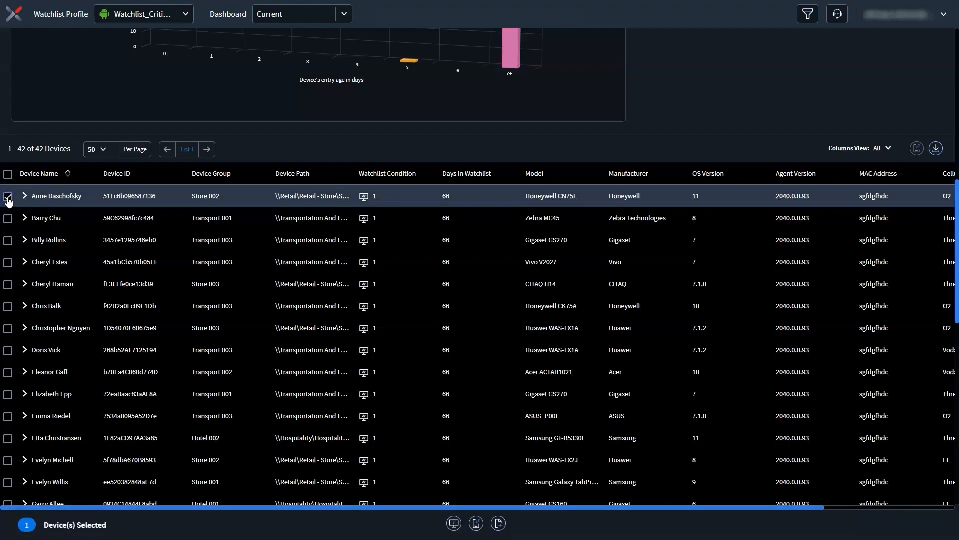